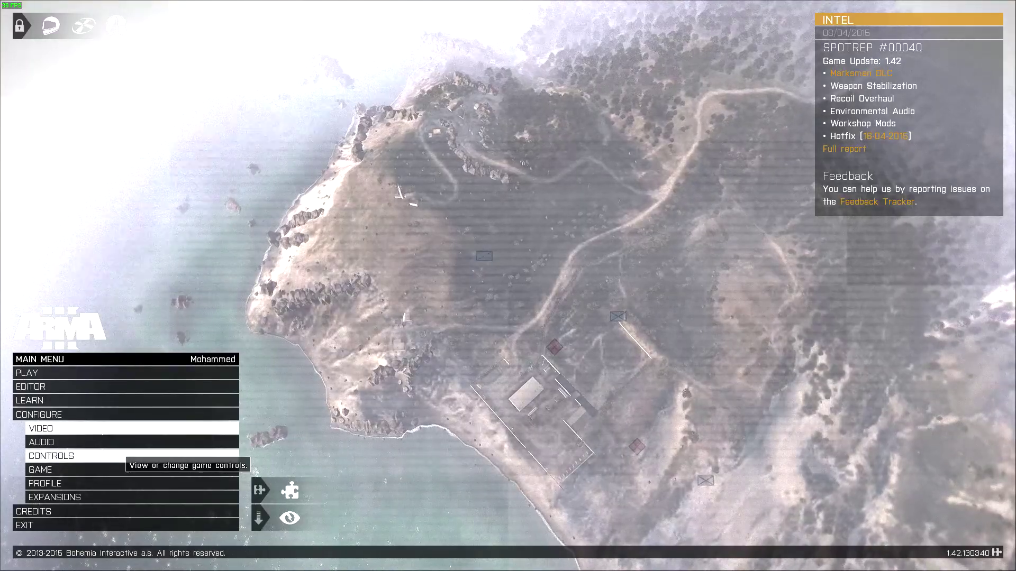
Choose PLAY, then Showcases, so the Bootcamp 'Start now?' prompt appears
{"action": "left_click", "coordinate": [88, 373]}
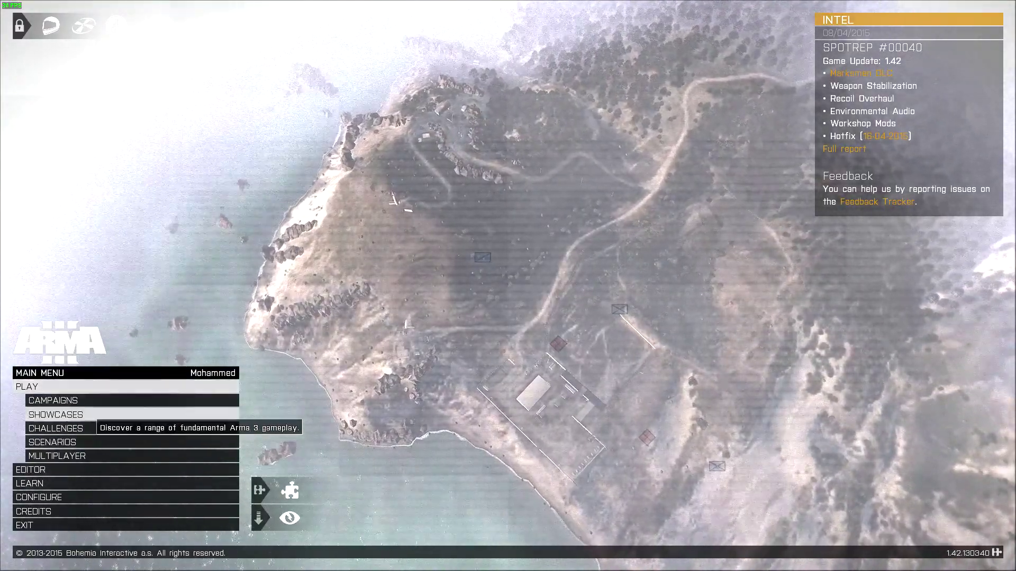
{"action": "left_click", "coordinate": [88, 415]}
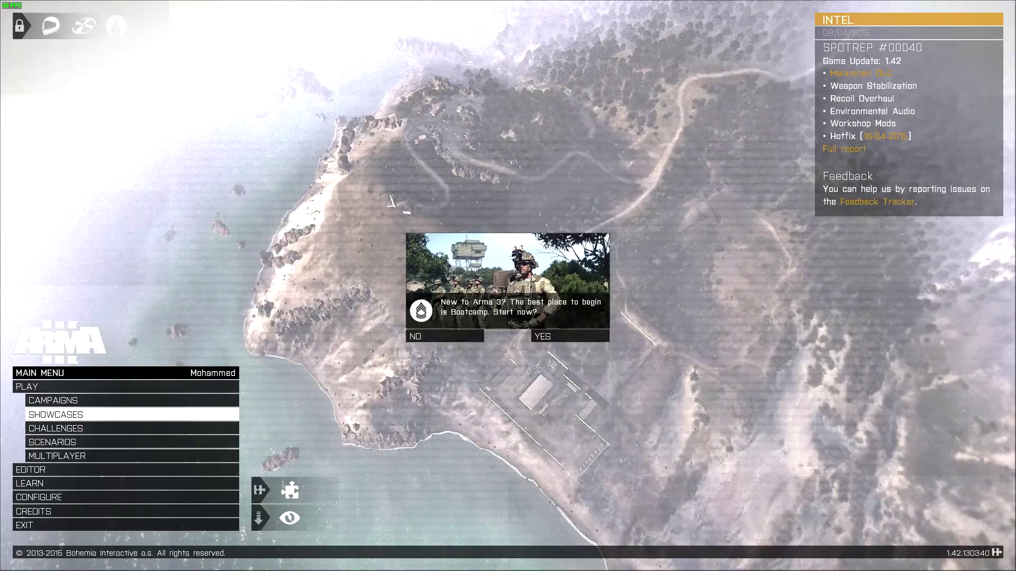
Decline the Bootcamp offer and back out to the play options
{"action": "key", "text": "Return"}
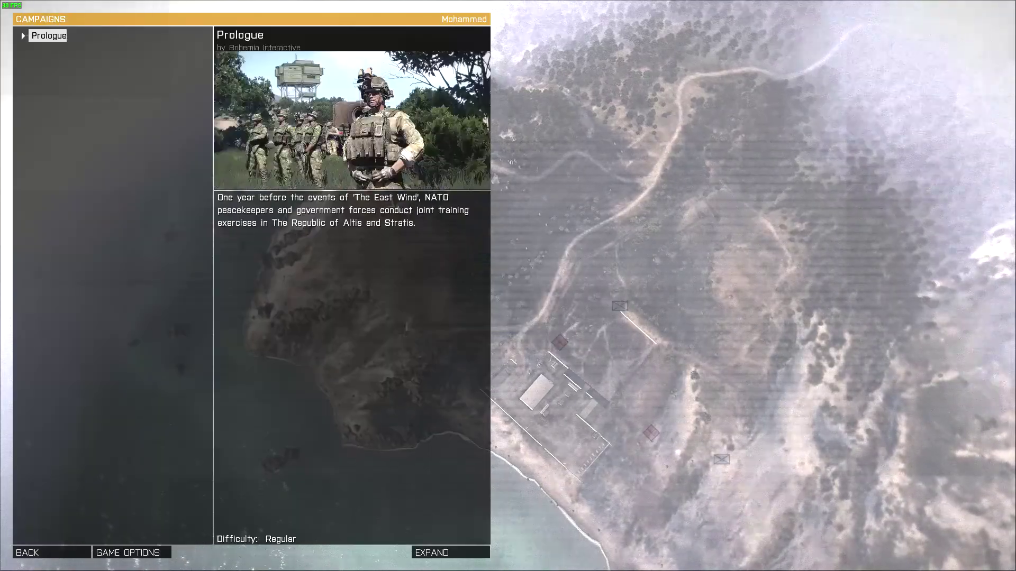
{"action": "key", "text": "Escape"}
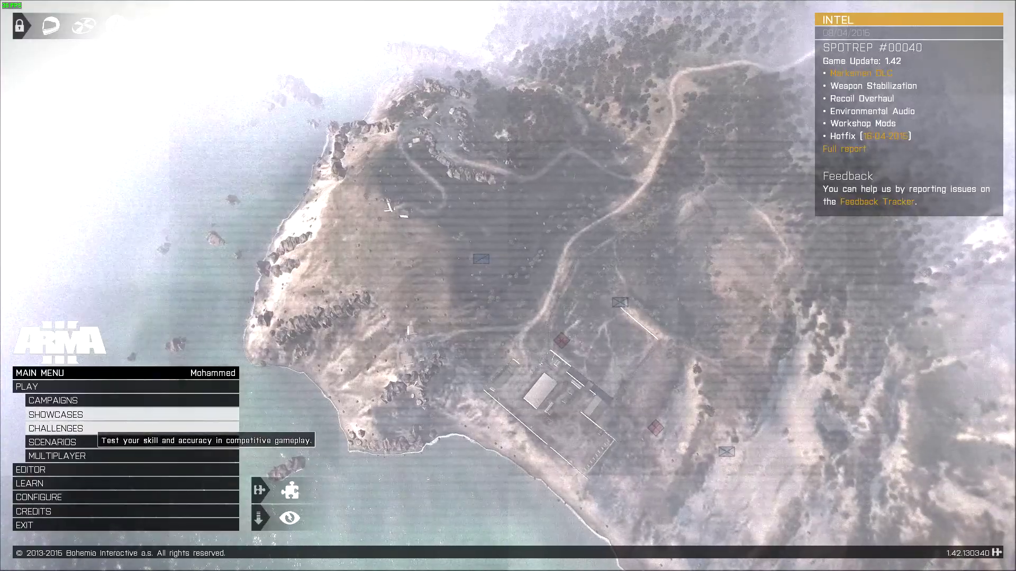
{"action": "key", "text": "Up"}
{"action": "key", "text": "Return"}
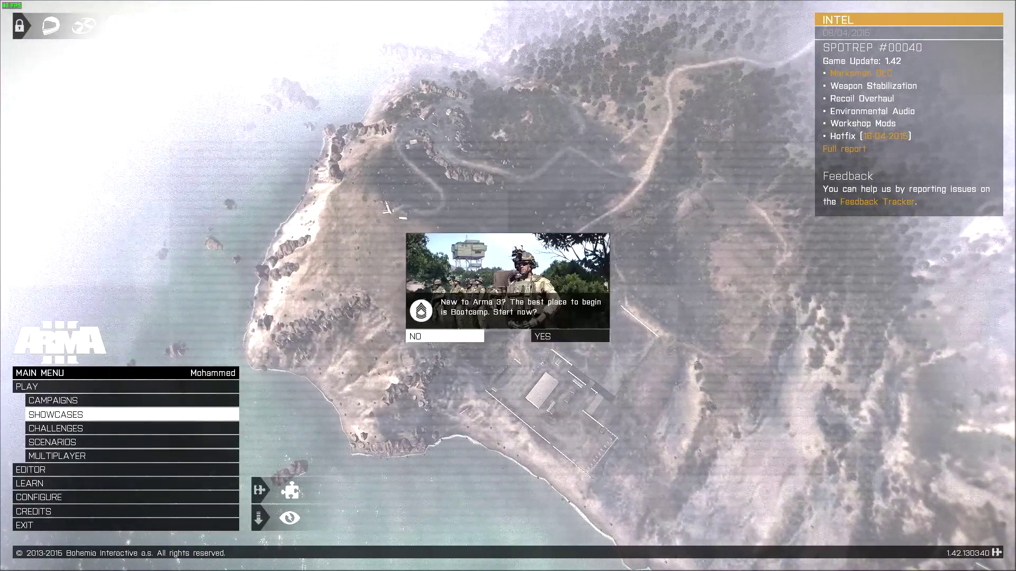
{"action": "key", "text": "Return"}
{"action": "key", "text": "Escape"}
Browse the Scenarios list, then return to the menu
{"action": "key", "text": "Up"}
{"action": "key", "text": "Up"}
{"action": "key", "text": "Up"}
{"action": "key", "text": "Up"}
{"action": "key", "text": "Up"}
{"action": "key", "text": "Up"}
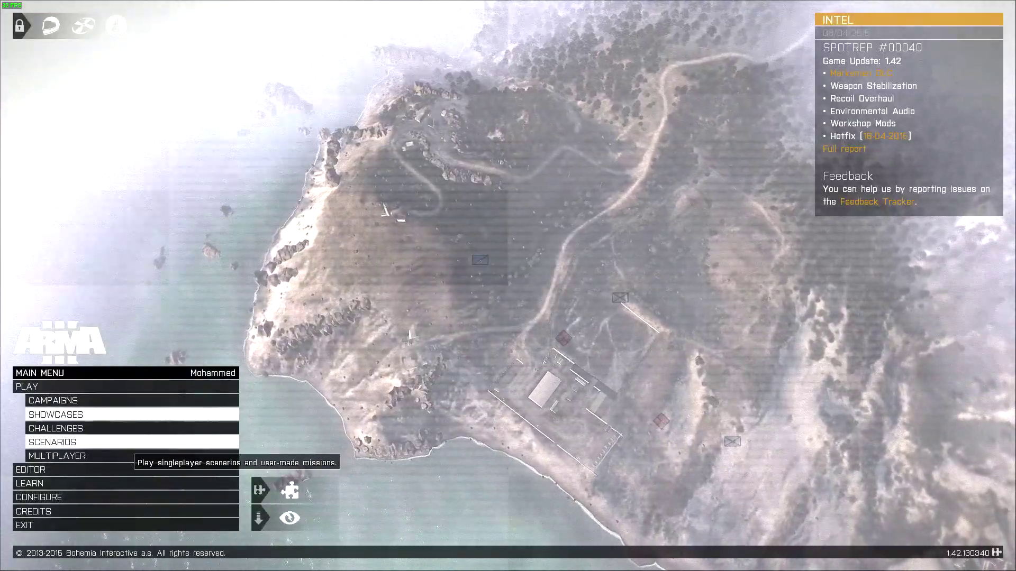
{"action": "key", "text": "Return"}
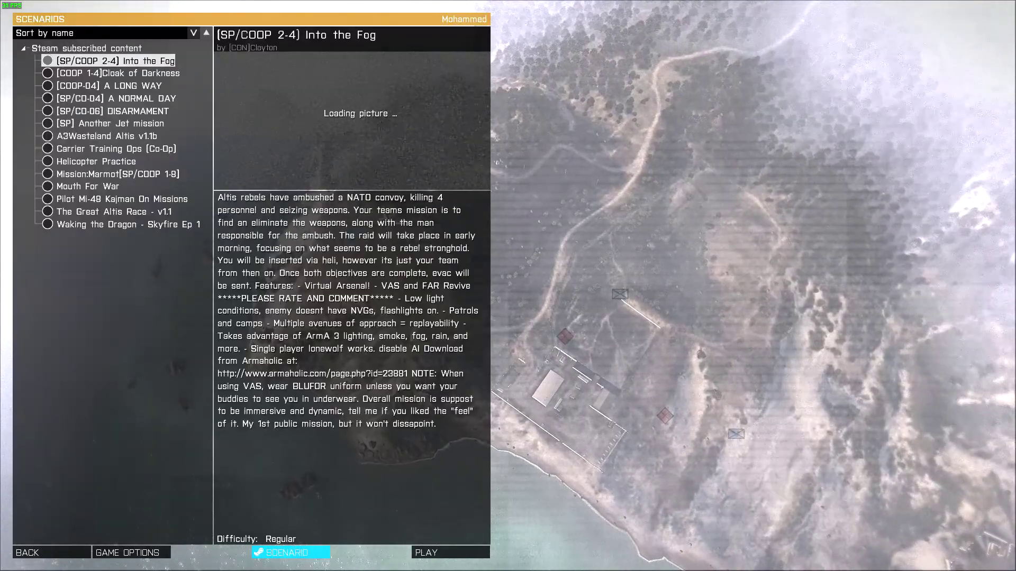
{"action": "key", "text": "Down"}
{"action": "key", "text": "Escape"}
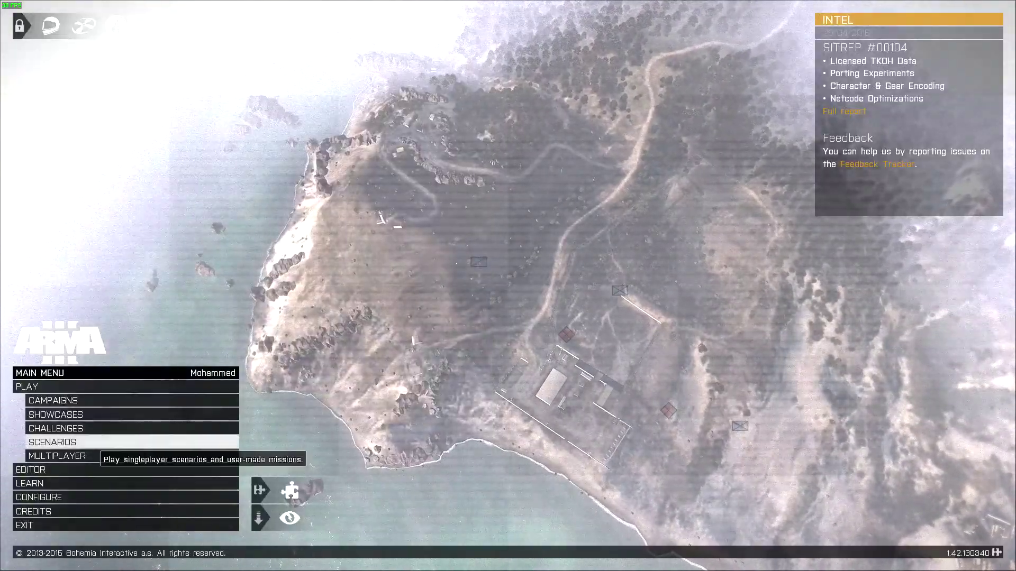
Go to Campaigns, expand Prologue and start the Reality Check mission
{"action": "key", "text": "Up"}
{"action": "key", "text": "Up"}
{"action": "key", "text": "Down"}
{"action": "key", "text": "Down"}
{"action": "key", "text": "Up"}
{"action": "key", "text": "Up"}
{"action": "key", "text": "Up"}
{"action": "key", "text": "Return"}
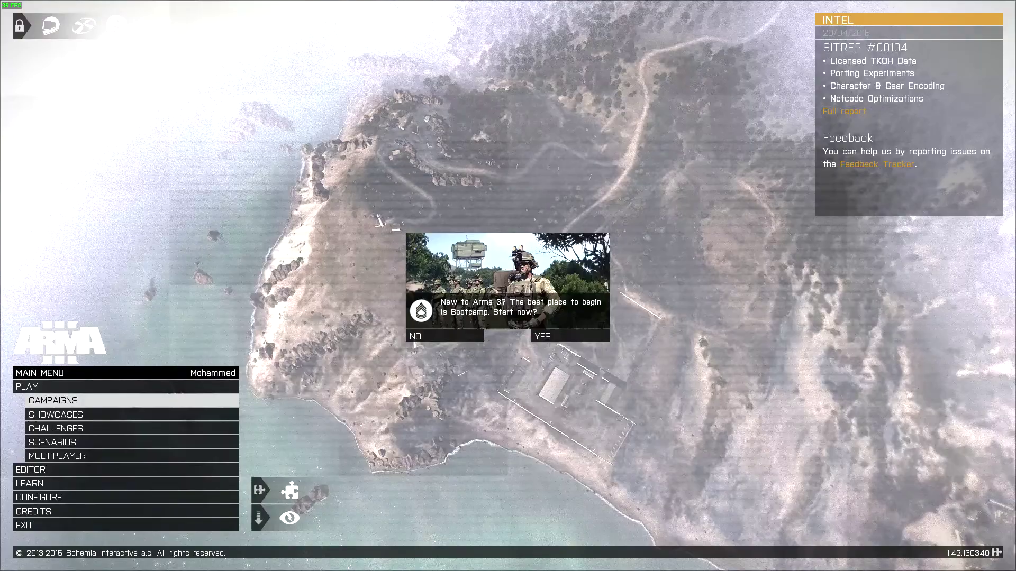
{"action": "key", "text": "Escape"}
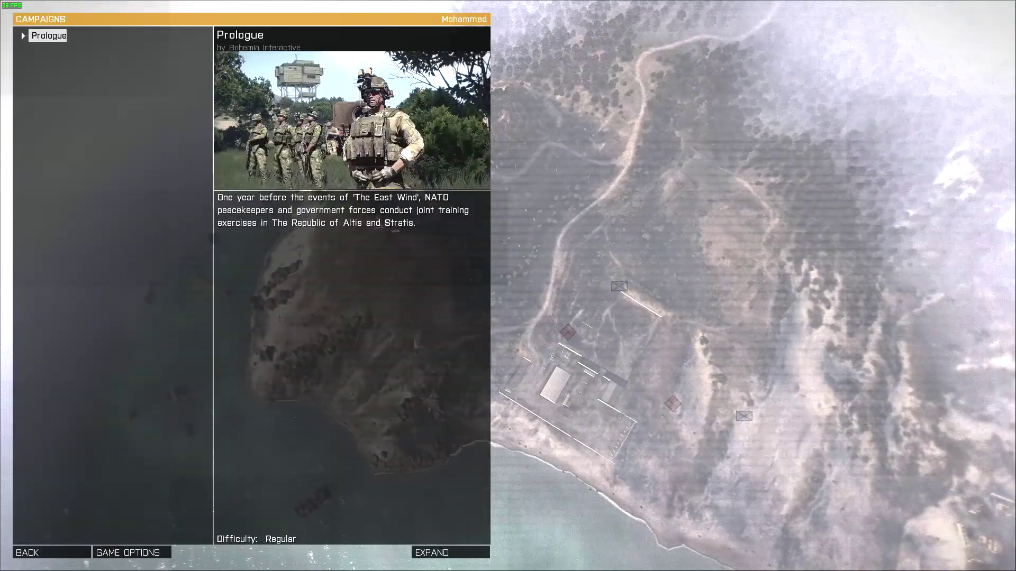
{"action": "key", "text": "Return"}
{"action": "key", "text": "Down"}
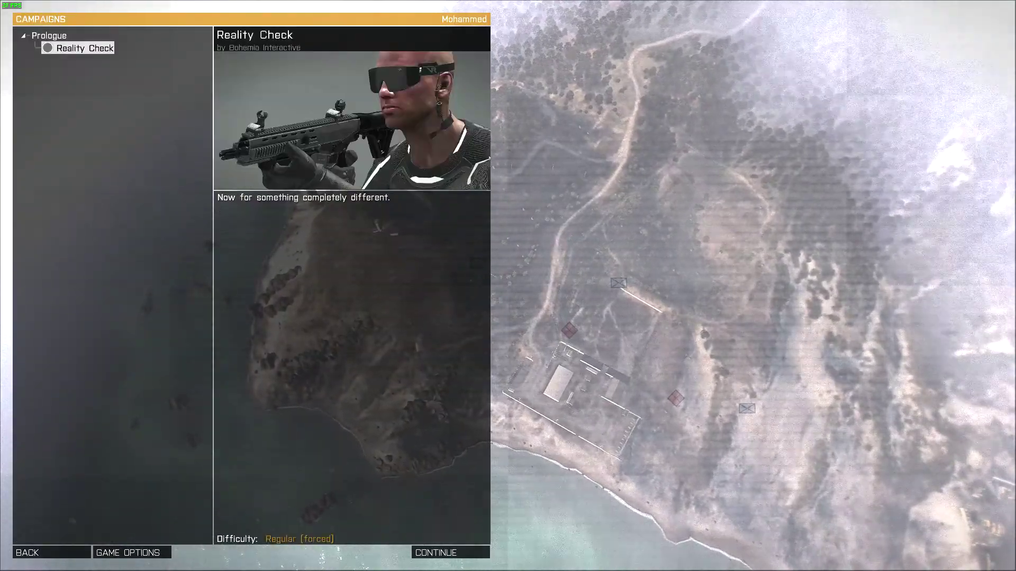
{"action": "key", "text": "Return"}
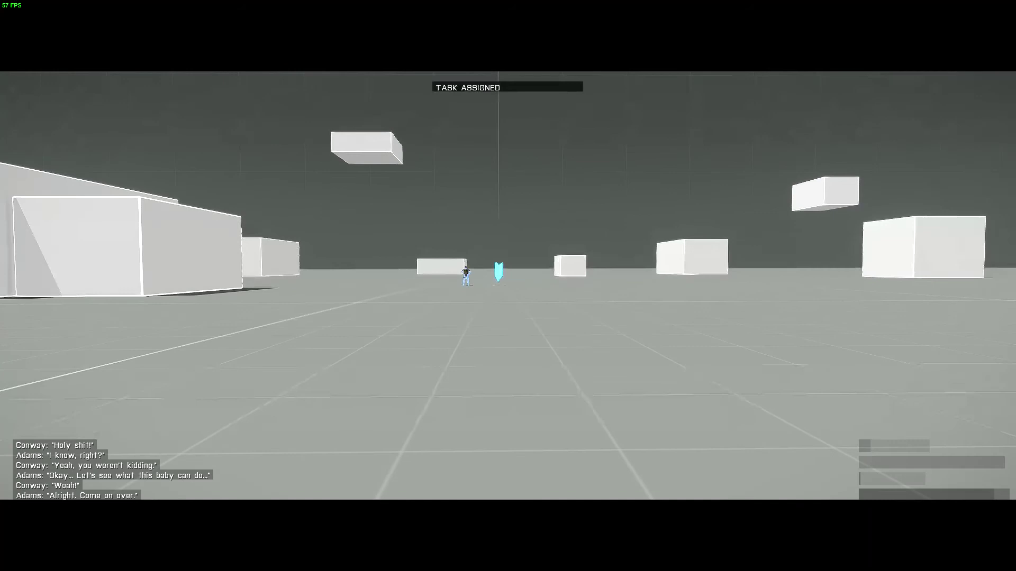
Walk and sprint onto the orange marker, switching to third-person view on the way
{"action": "key", "text": "w"}
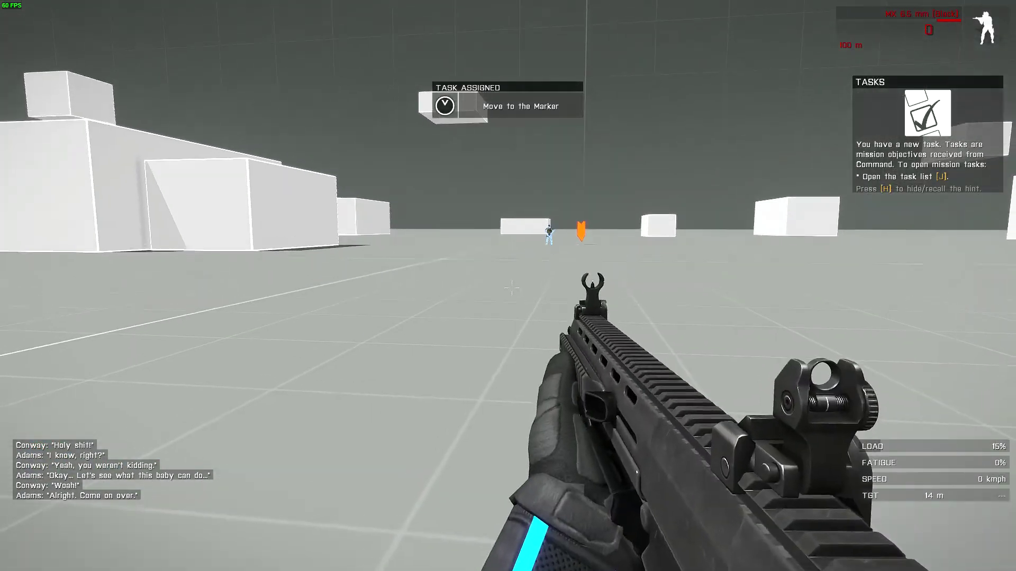
{"action": "key", "text": "ctrl"}
{"action": "key", "text": "ctrl"}
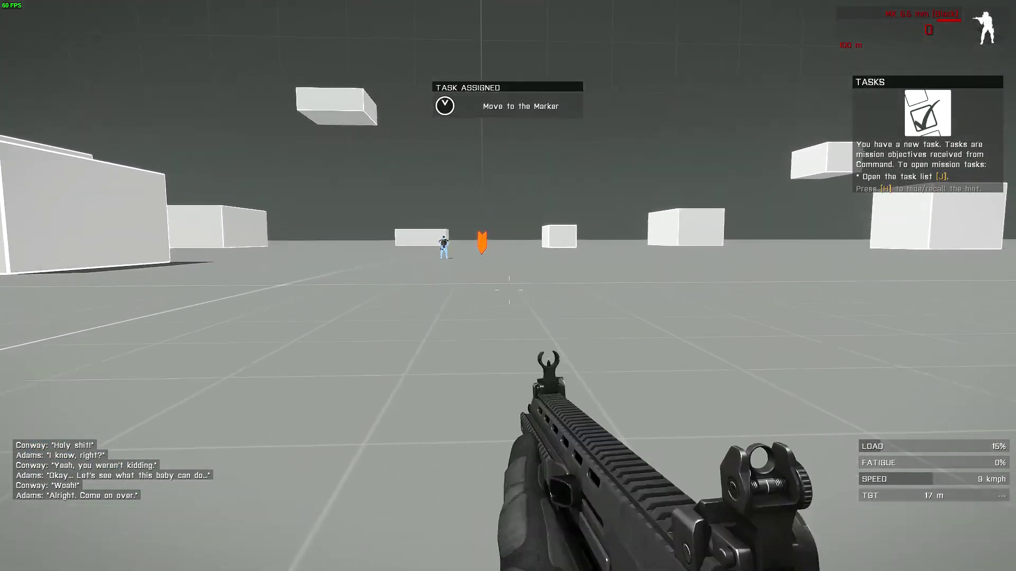
{"action": "key", "text": "shift+w"}
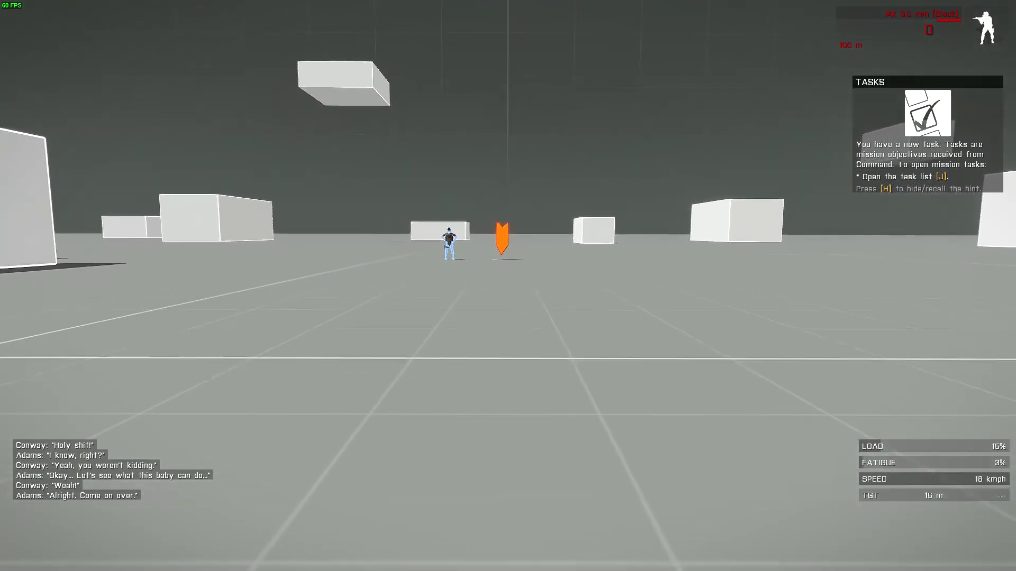
{"action": "key", "text": "w"}
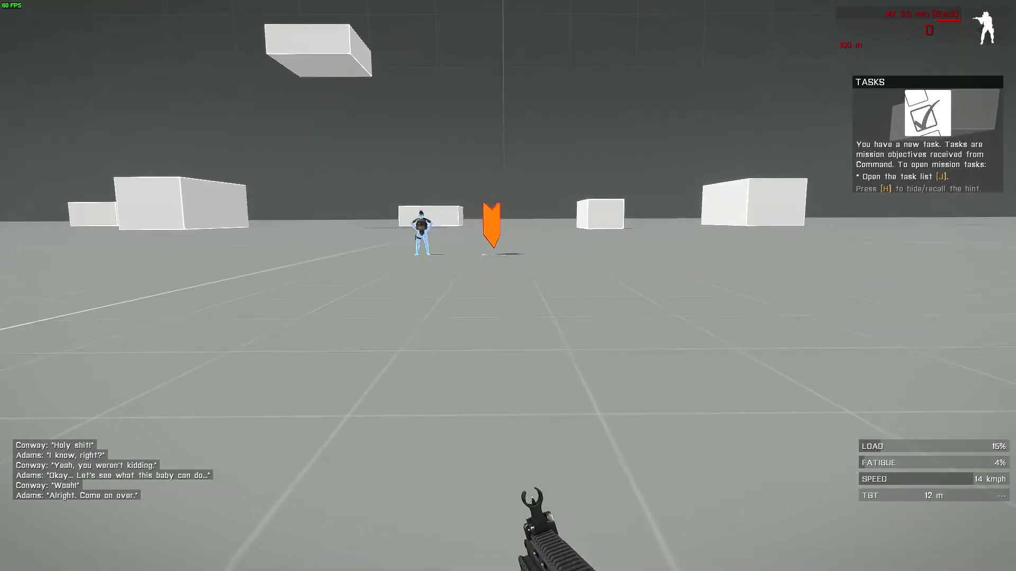
{"action": "key", "text": "w"}
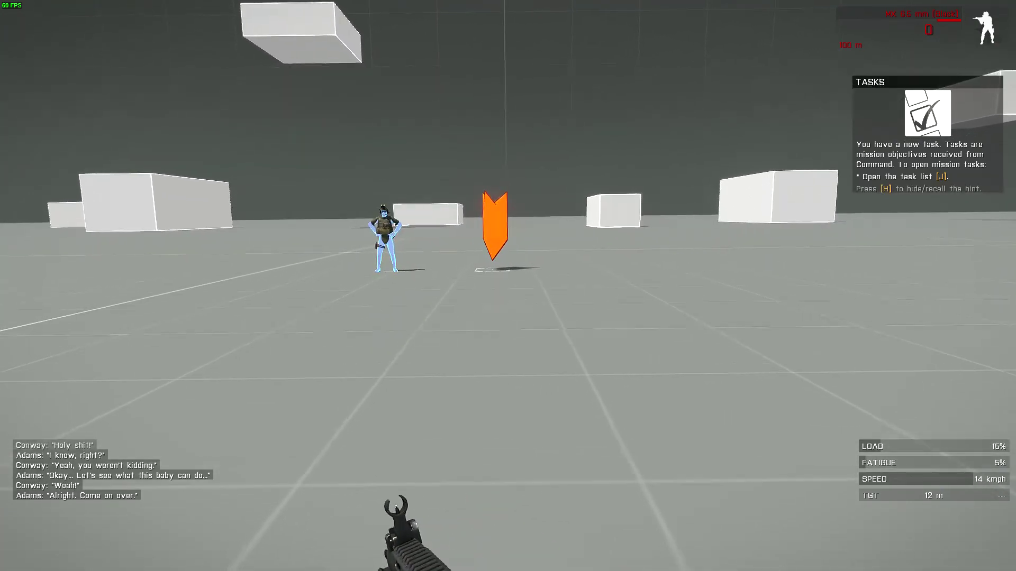
{"action": "key", "text": "w"}
{"action": "key", "text": "KP_Enter"}
{"action": "key", "text": "w"}
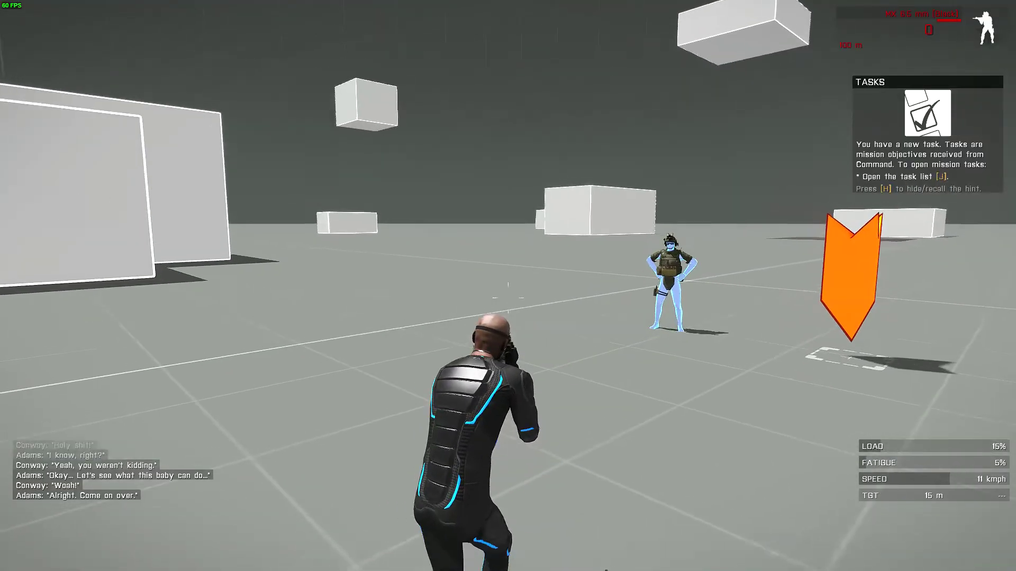
{"action": "key", "text": "w"}
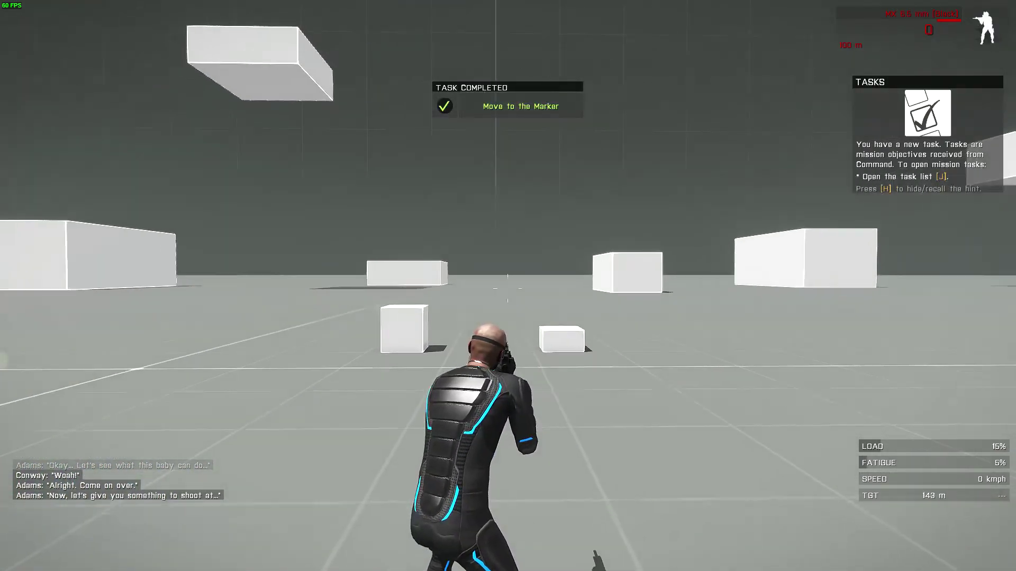
Face the range, reload, shoot down both pop-up targets, then reload again
{"action": "key", "text": "x"}
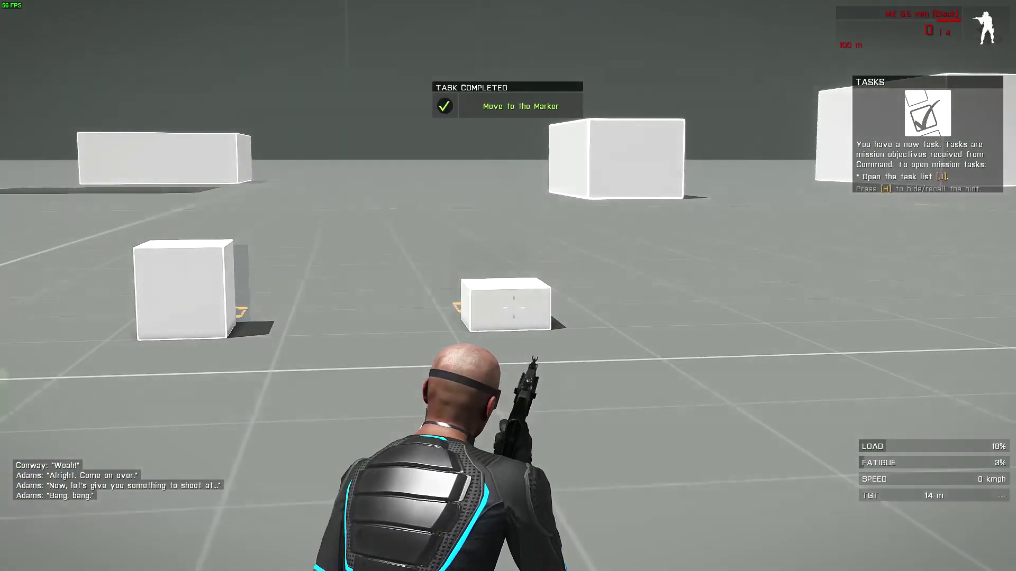
{"action": "key", "text": "x"}
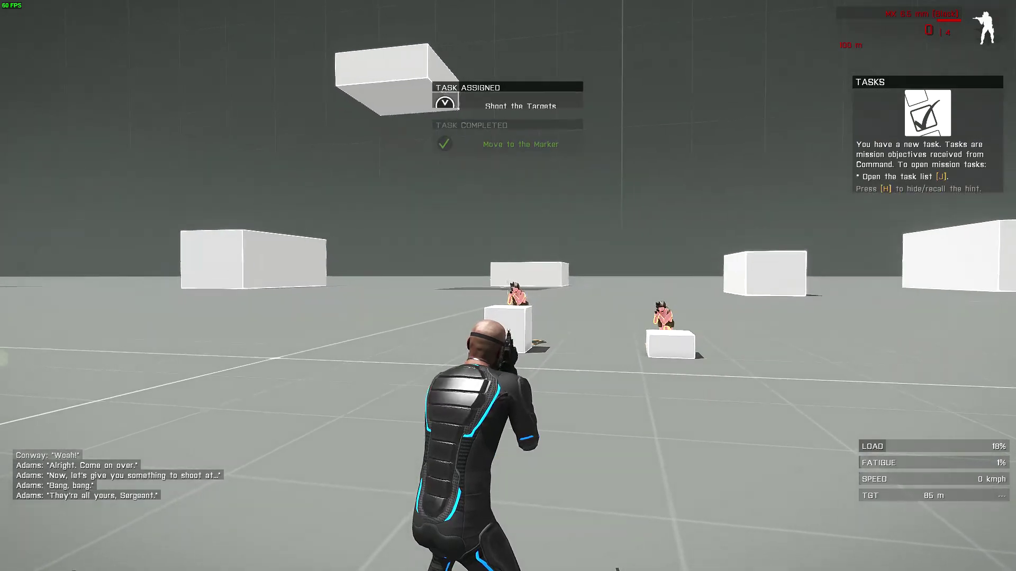
{"action": "key", "text": "r"}
{"action": "right_click", "coordinate": [508, 286]}
{"action": "left_click", "coordinate": [508, 286]}
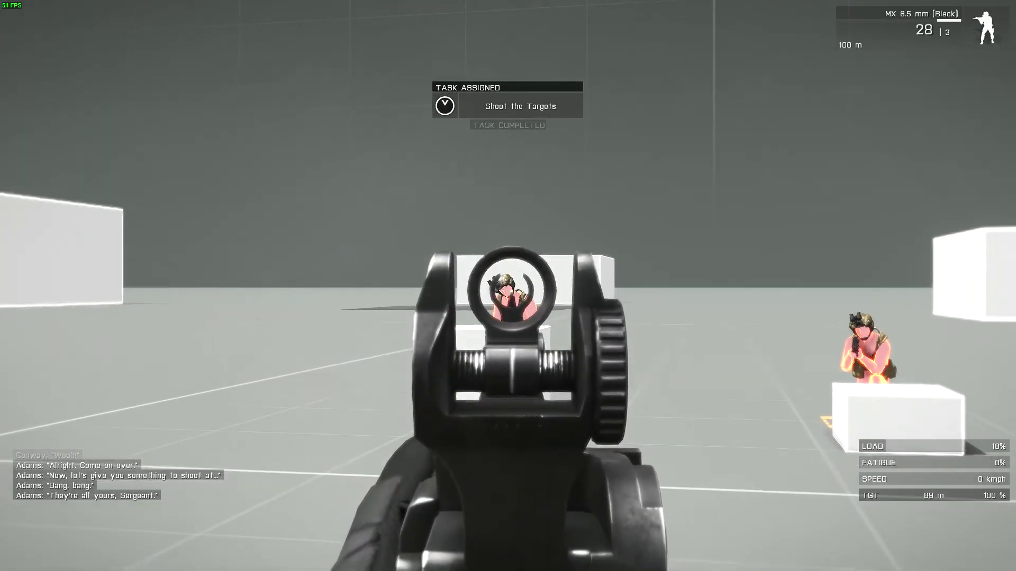
{"action": "key", "text": "Return"}
{"action": "key", "text": "Return"}
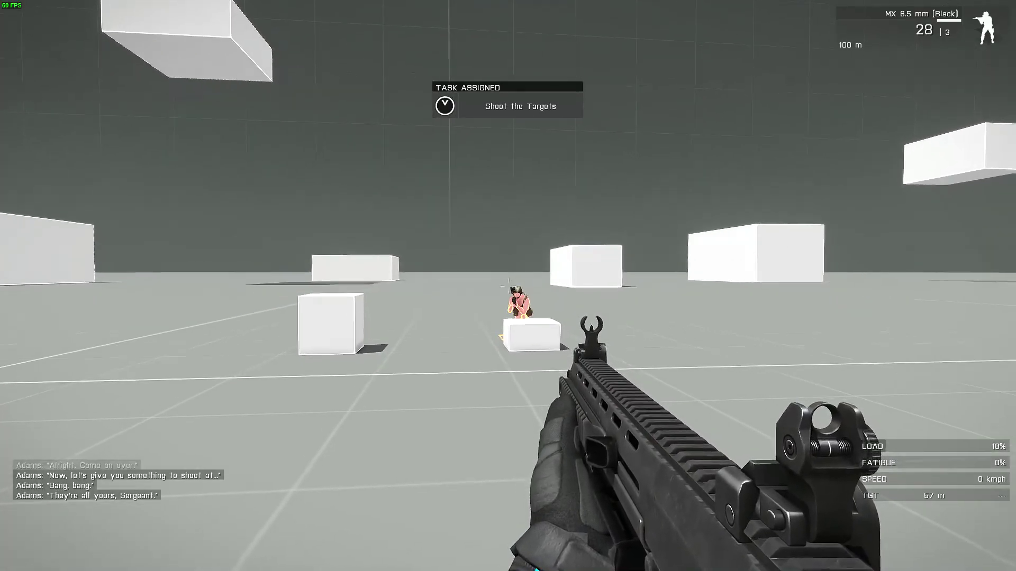
{"action": "left_click", "coordinate": [508, 286]}
{"action": "left_click", "coordinate": [508, 286]}
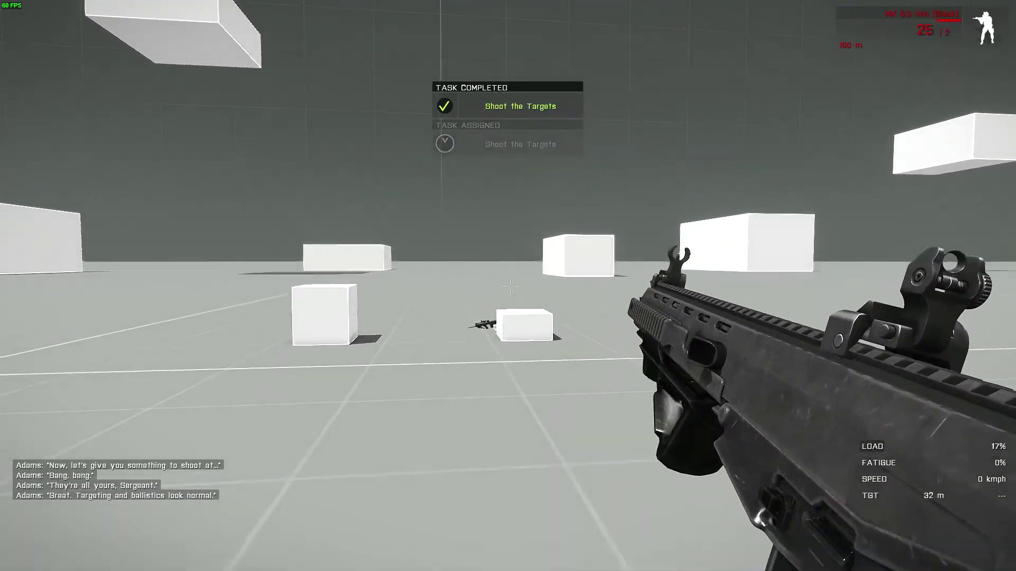
{"action": "key", "text": "r"}
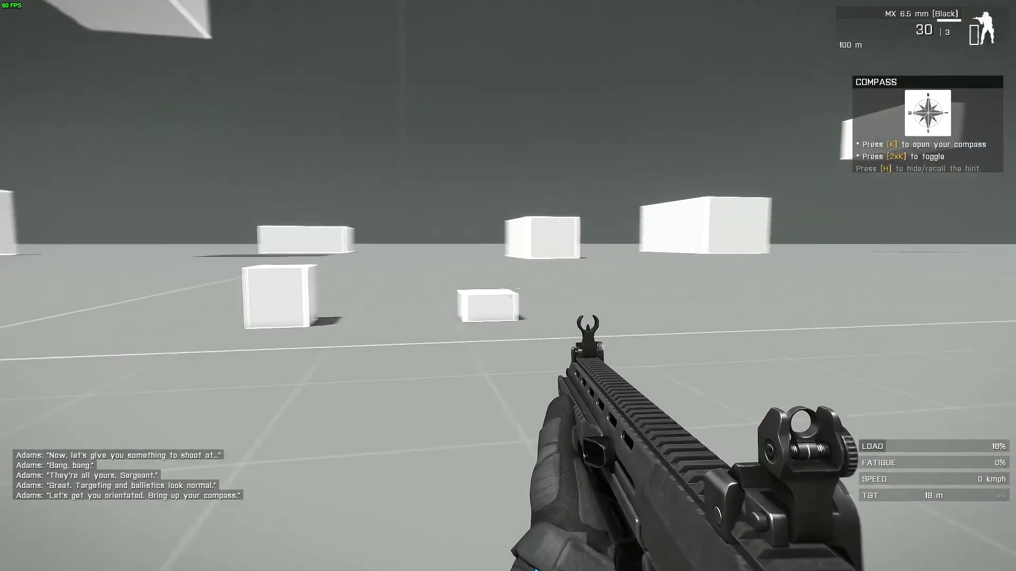
Use the compass to find the kneeling target to the east, shoot it, then raise the compass
{"action": "key", "text": "k"}
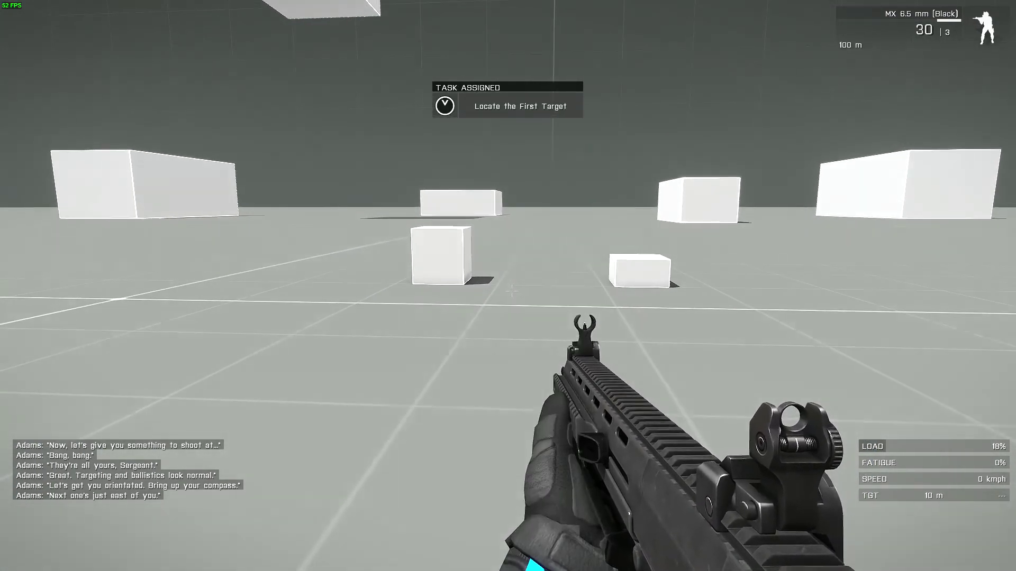
{"action": "key", "text": "k"}
{"action": "key", "text": "k"}
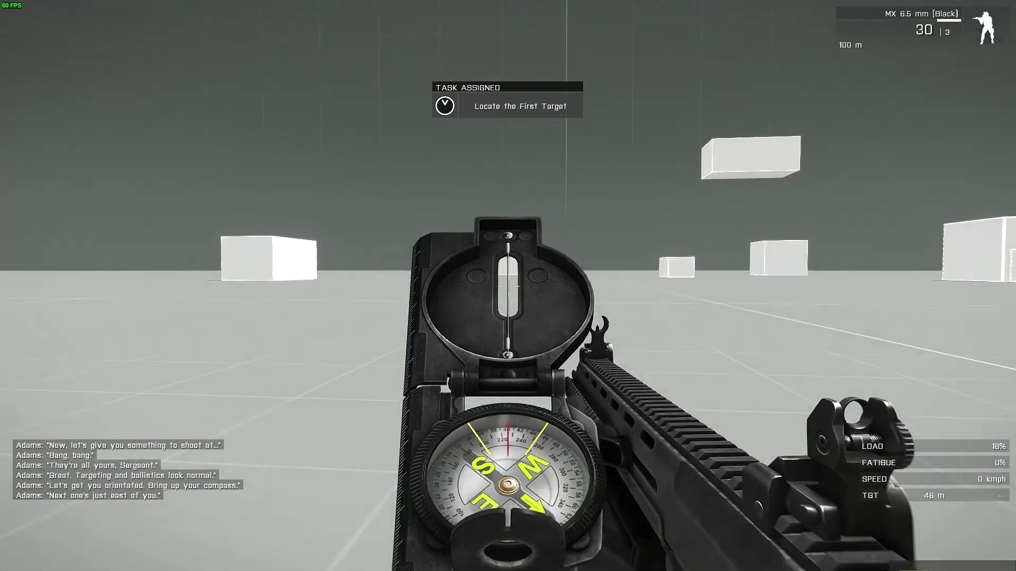
{"action": "key", "text": "k"}
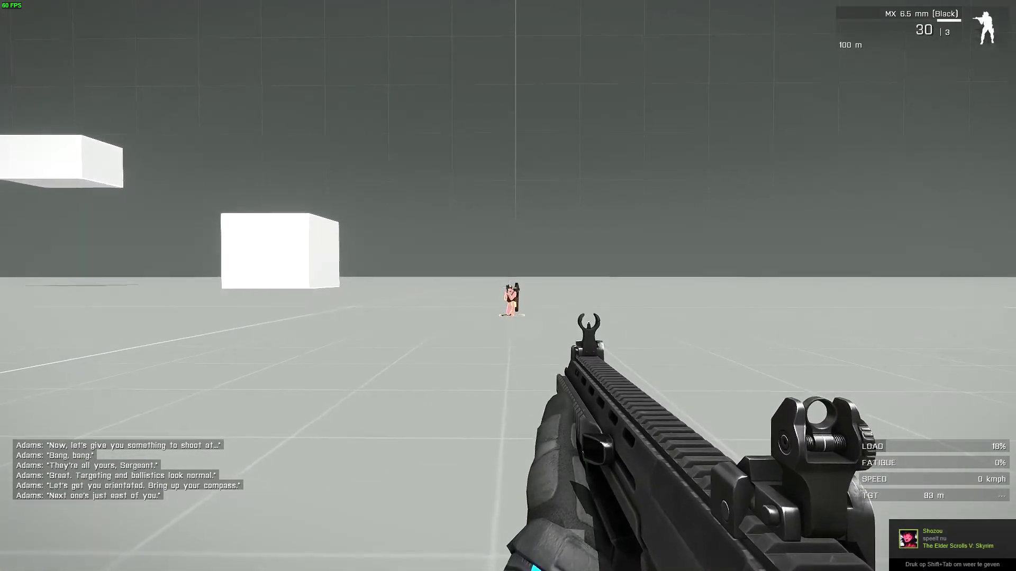
{"action": "right_click", "coordinate": [508, 287]}
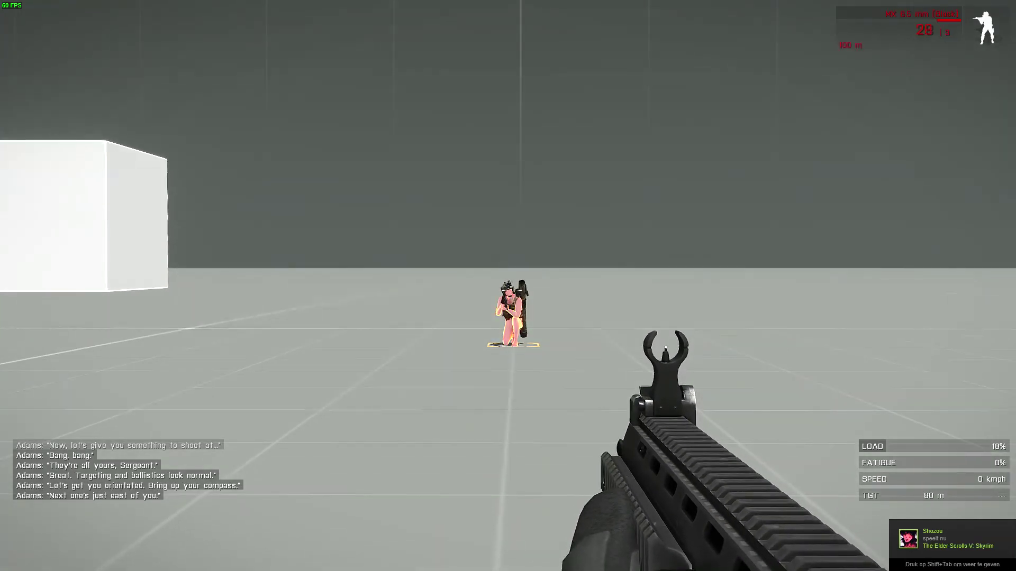
{"action": "right_click", "coordinate": [512, 290]}
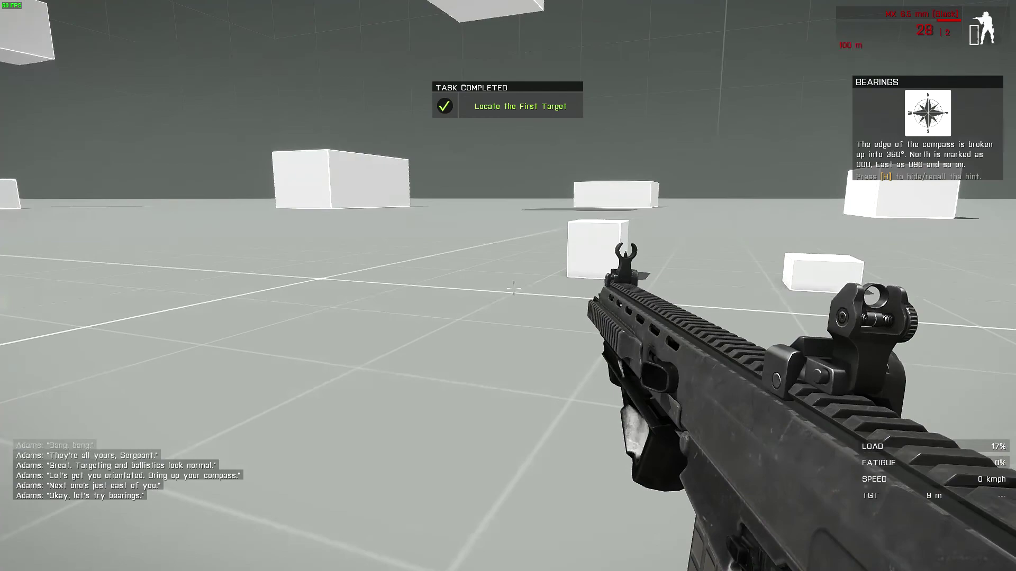
{"action": "key", "text": "k"}
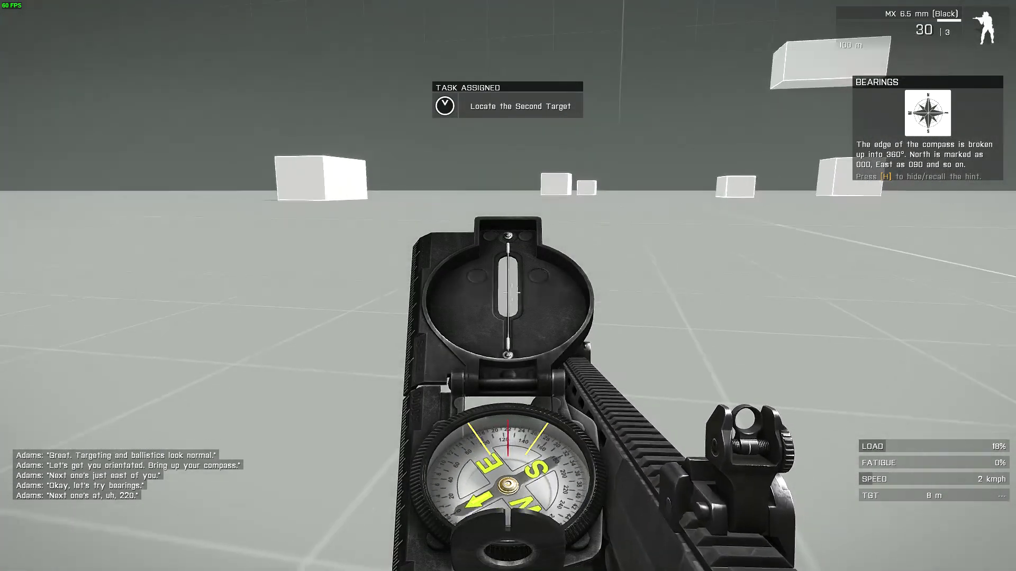
Lower the compass and shoot the second target at bearing 220
{"action": "key", "text": "k"}
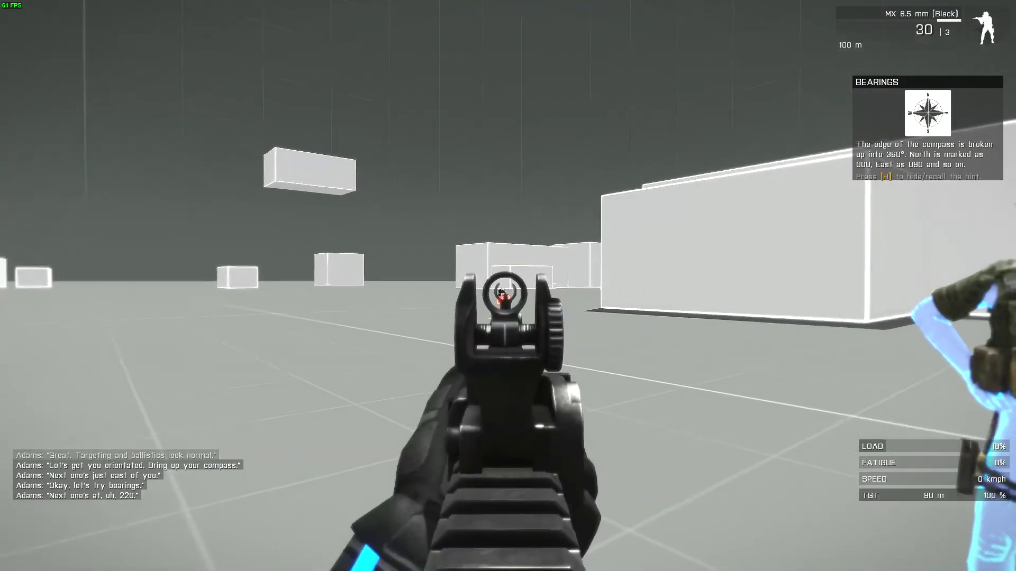
{"action": "left_click", "coordinate": [508, 285]}
{"action": "right_click", "coordinate": [508, 286]}
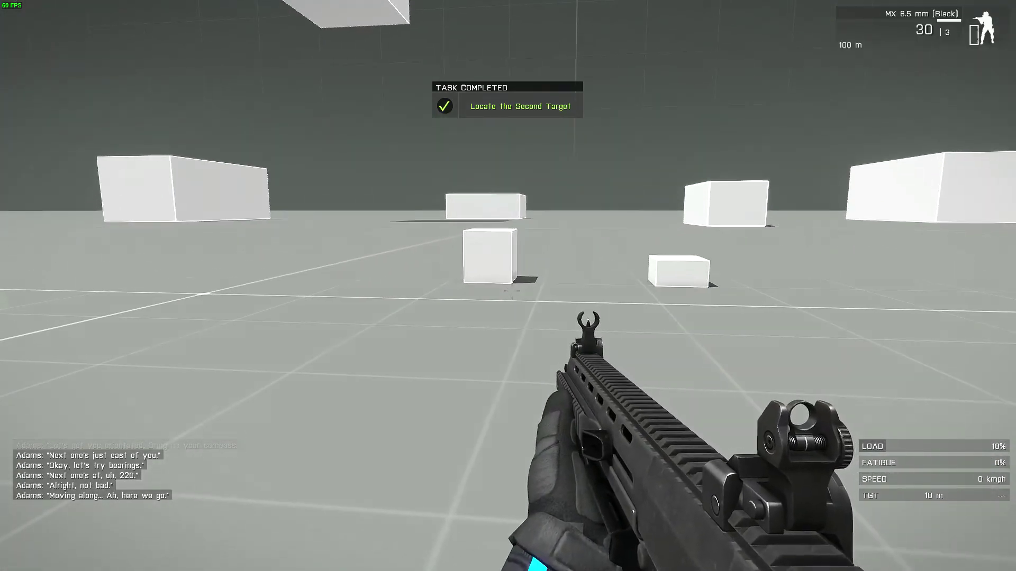
Run to the orange MOVE marker
{"action": "key", "text": "w"}
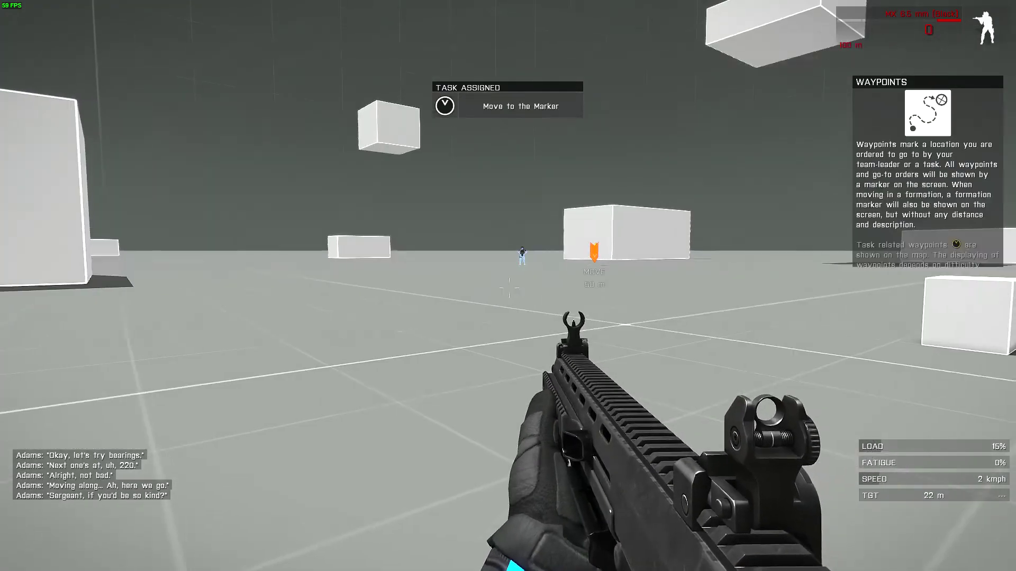
{"action": "key", "text": "ctrl"}
{"action": "key", "text": "ctrl"}
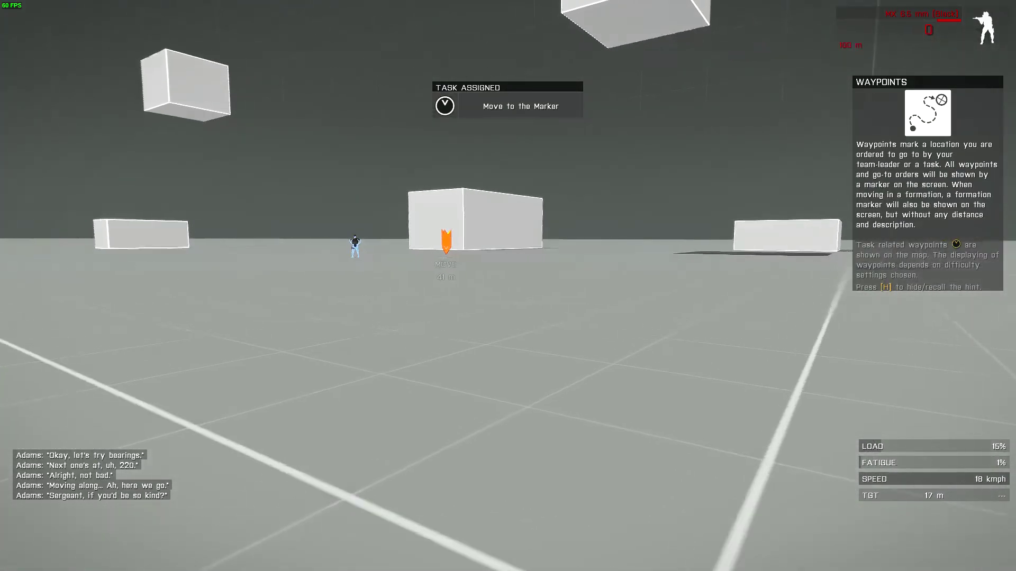
{"action": "key", "text": "w"}
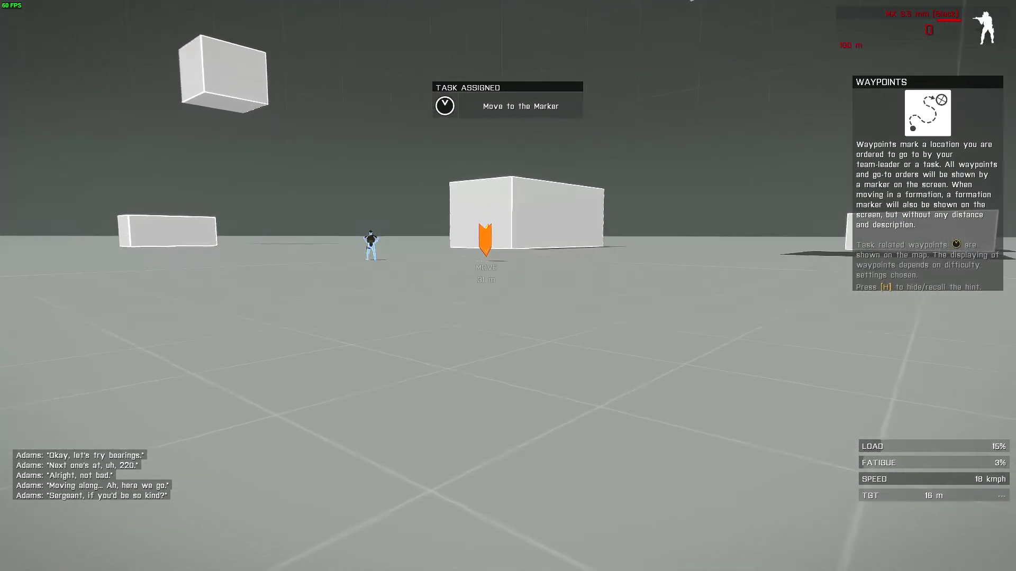
{"action": "key", "text": "w"}
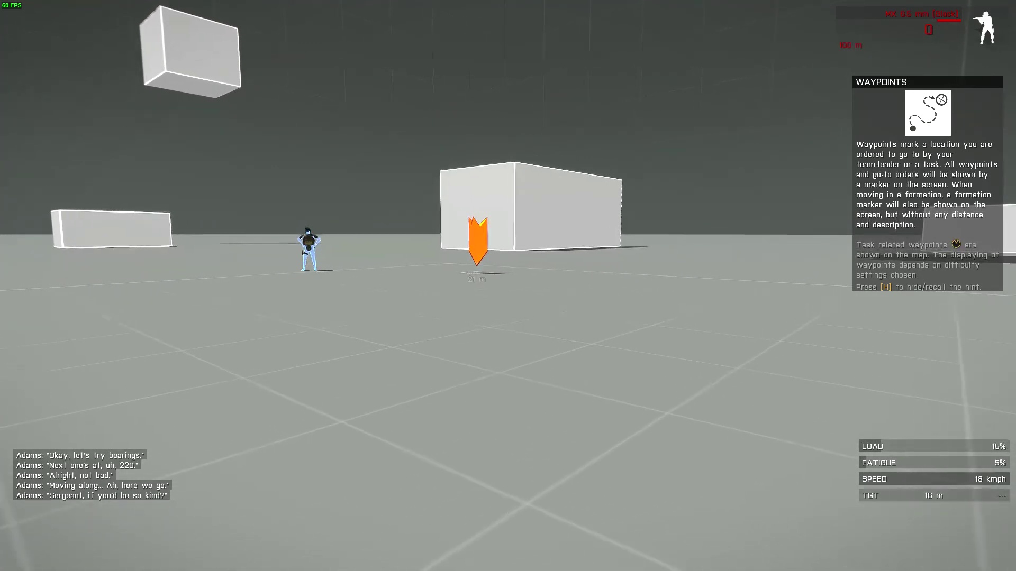
{"action": "key", "text": "w"}
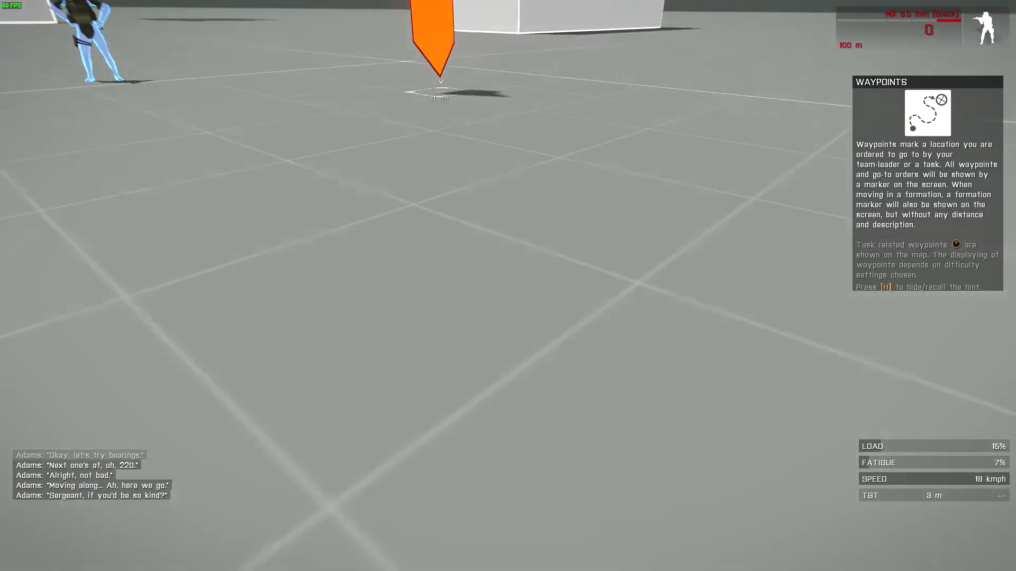
Switch to over-the-shoulder view and keep running toward the next markers
{"action": "key", "text": "w"}
{"action": "key", "text": "KP_Enter"}
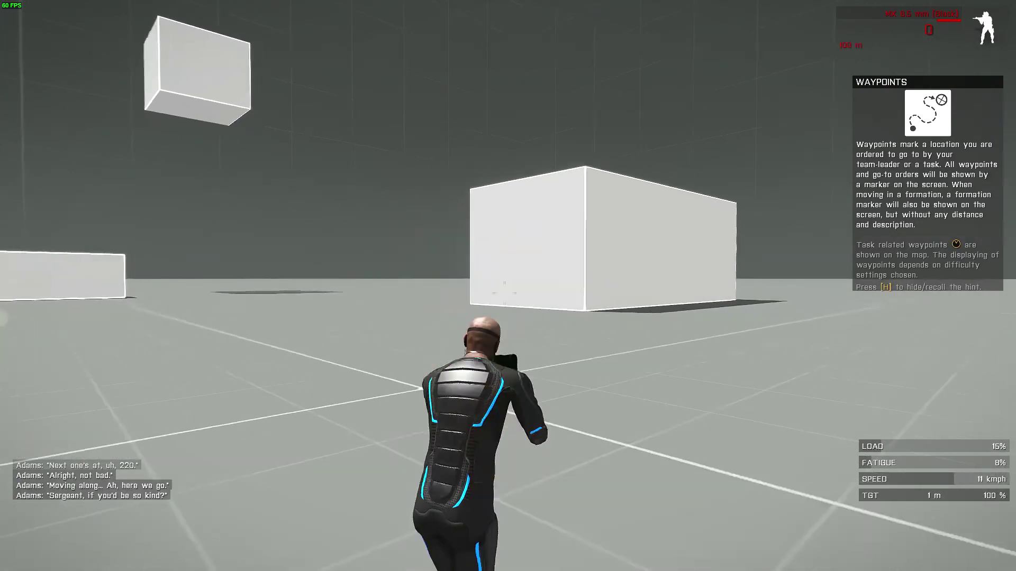
{"action": "key", "text": "w"}
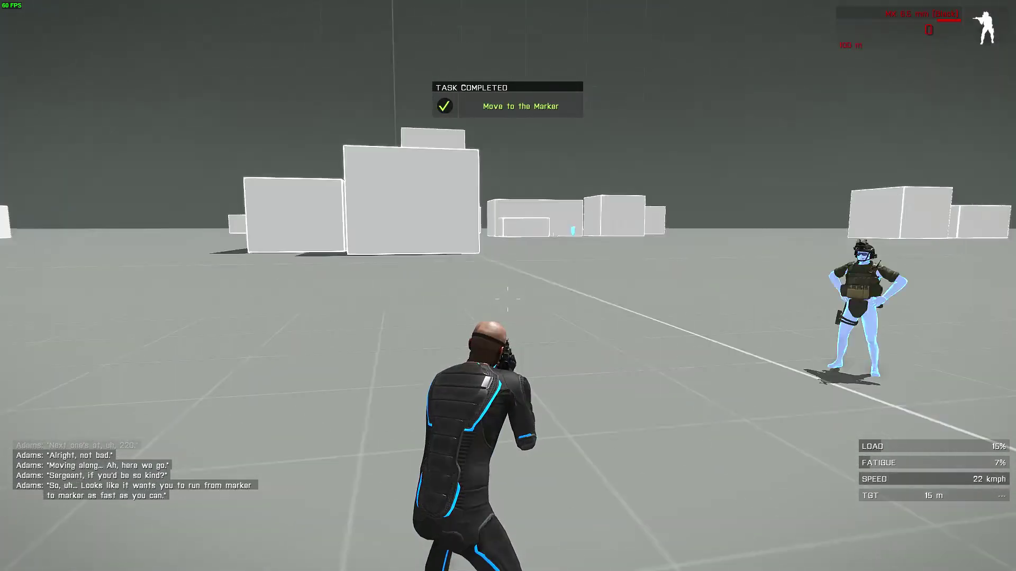
{"action": "key", "text": "w"}
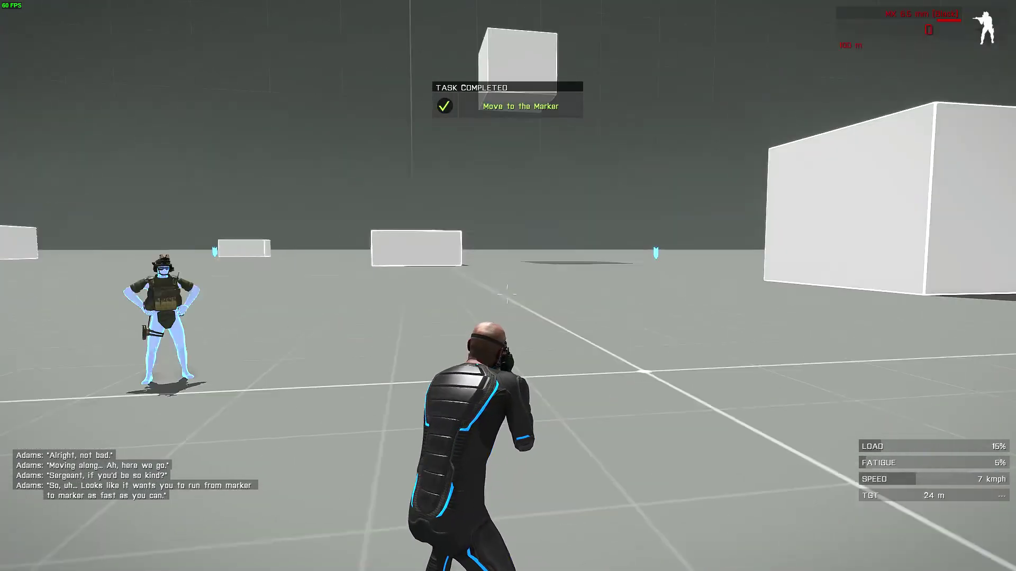
{"action": "key", "text": "w"}
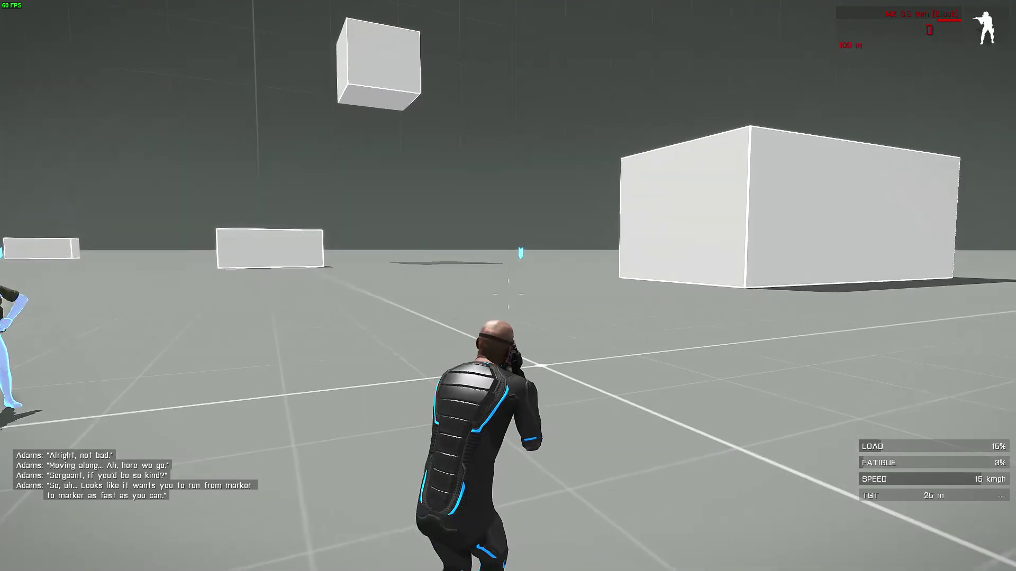
{"action": "key", "text": "w"}
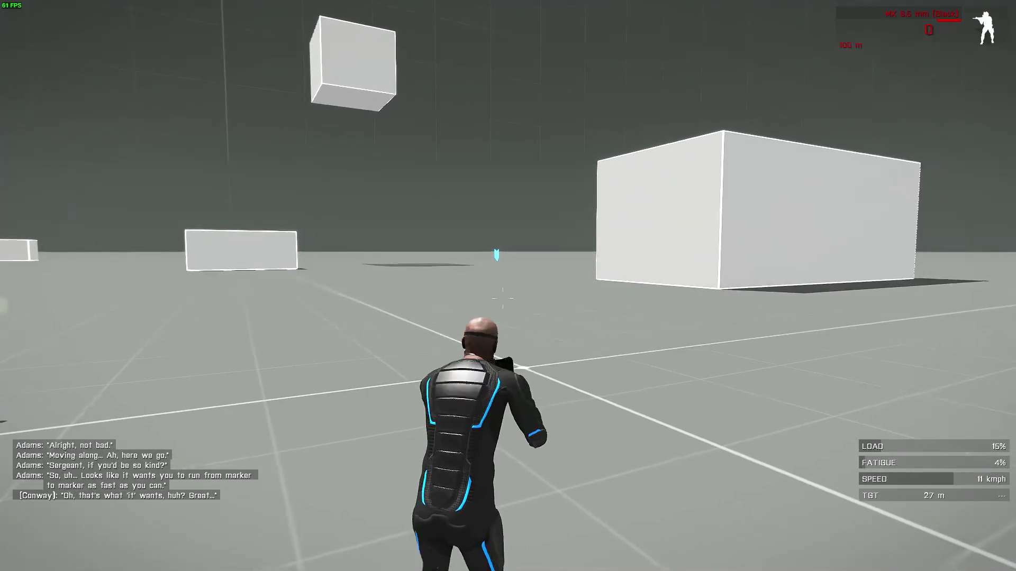
{"action": "key", "text": "w"}
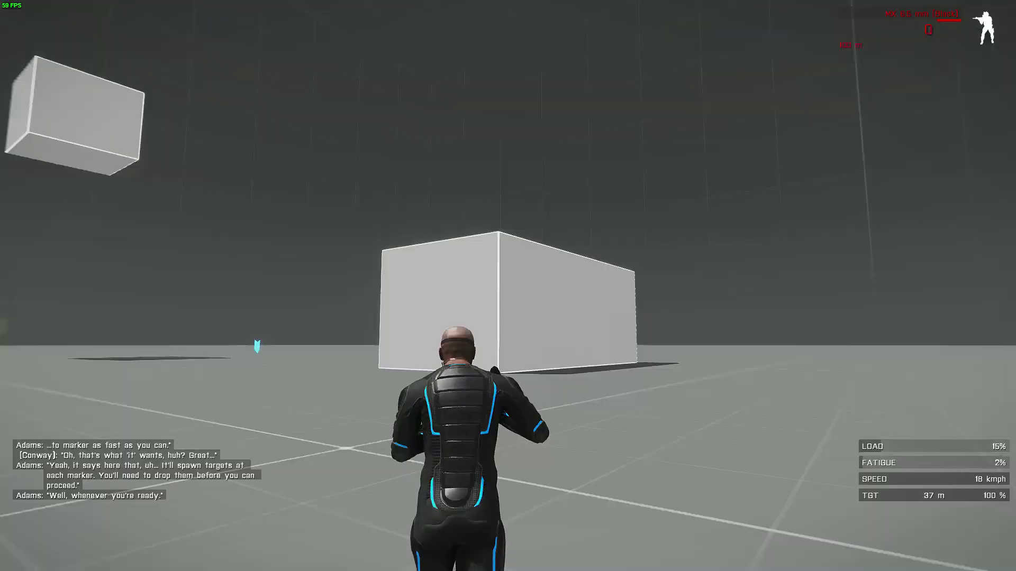
Reload the empty rifle and run past the first intermediate marker
{"action": "key", "text": "KP_Enter"}
{"action": "key", "text": "w"}
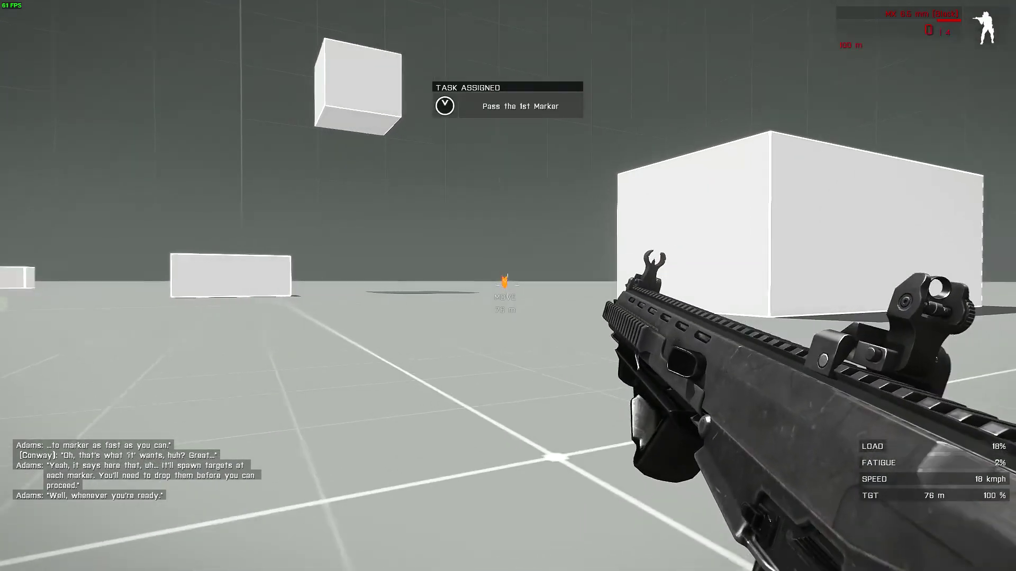
{"action": "key", "text": "r"}
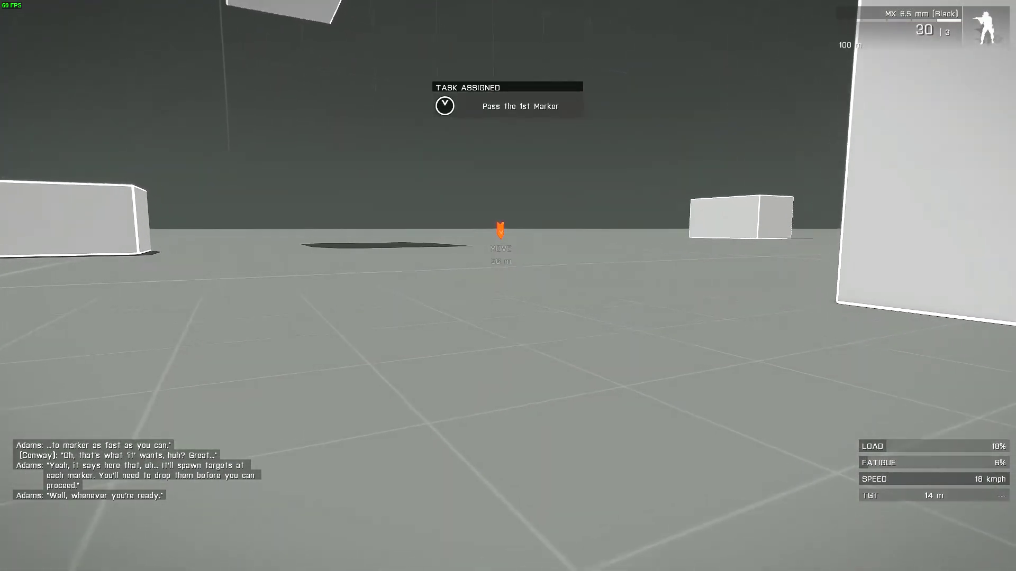
{"action": "key", "text": "KP_Enter"}
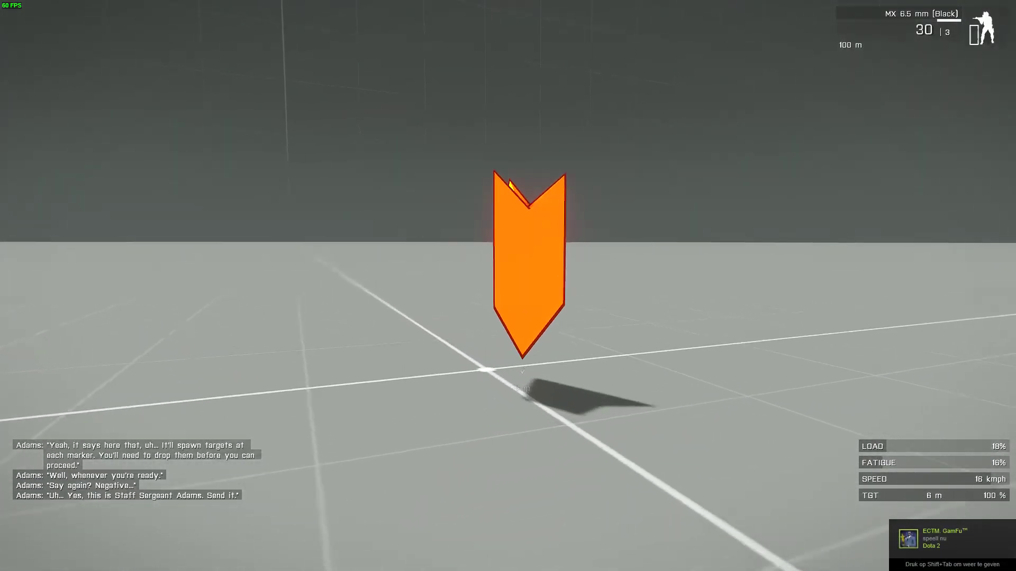
{"action": "key", "text": "w"}
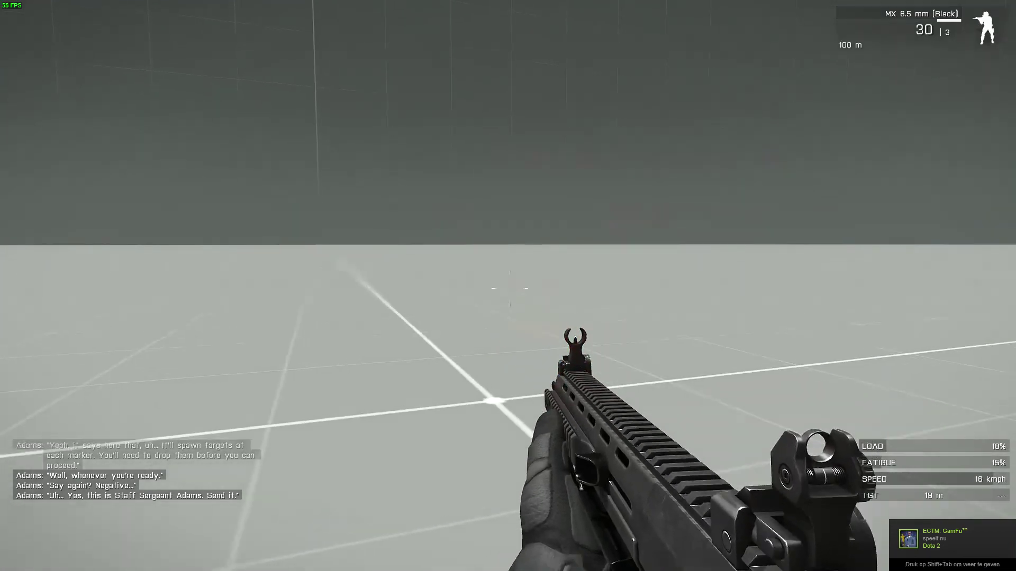
Shoot the spawned targets, including the launcher soldier, while running between markers
{"action": "left_click", "coordinate": [508, 286]}
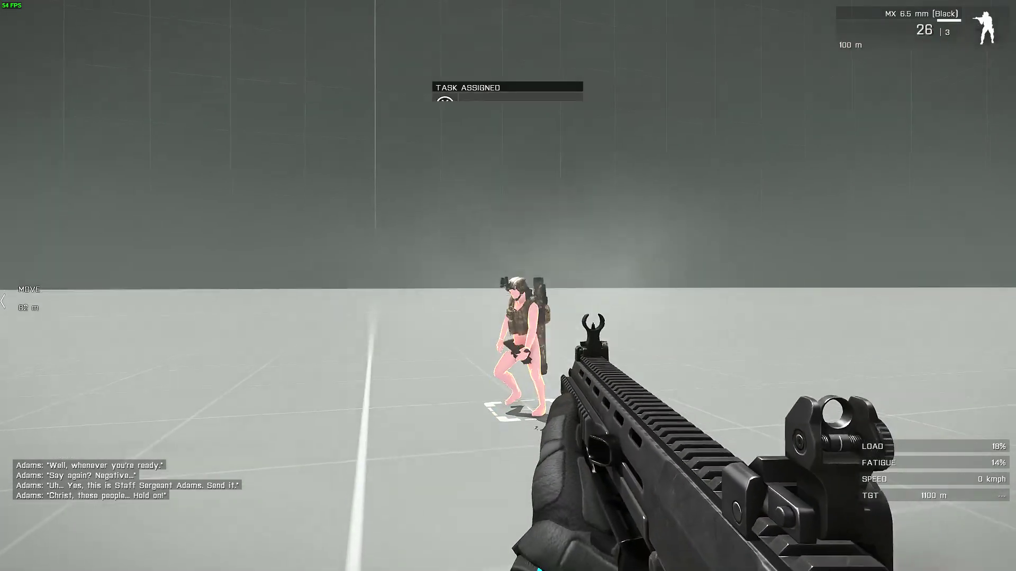
{"action": "left_click", "coordinate": [508, 286]}
{"action": "key", "text": "ctrl"}
{"action": "key", "text": "ctrl"}
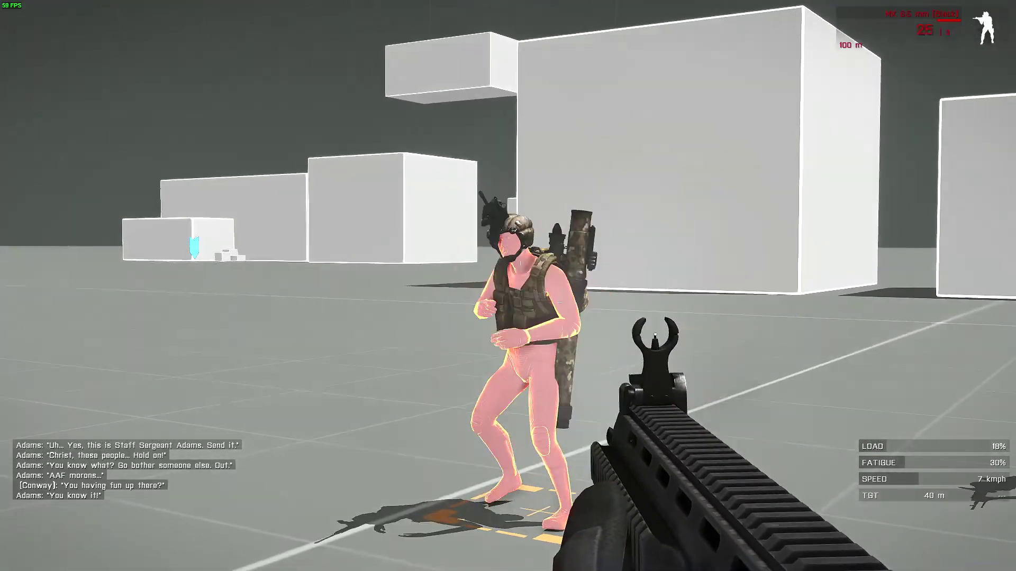
{"action": "left_click", "coordinate": [508, 287]}
{"action": "left_click", "coordinate": [508, 286]}
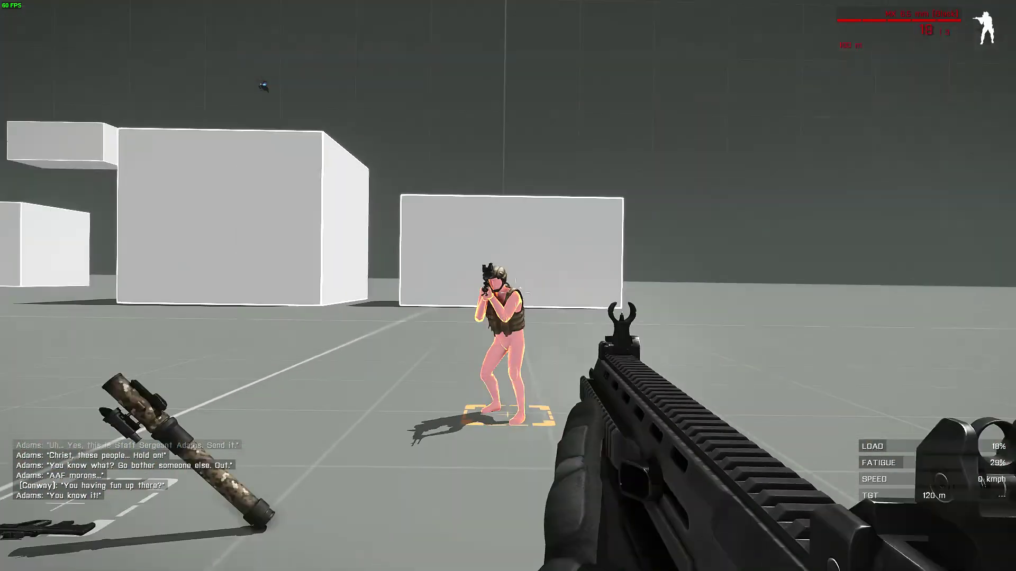
{"action": "left_click", "coordinate": [508, 285]}
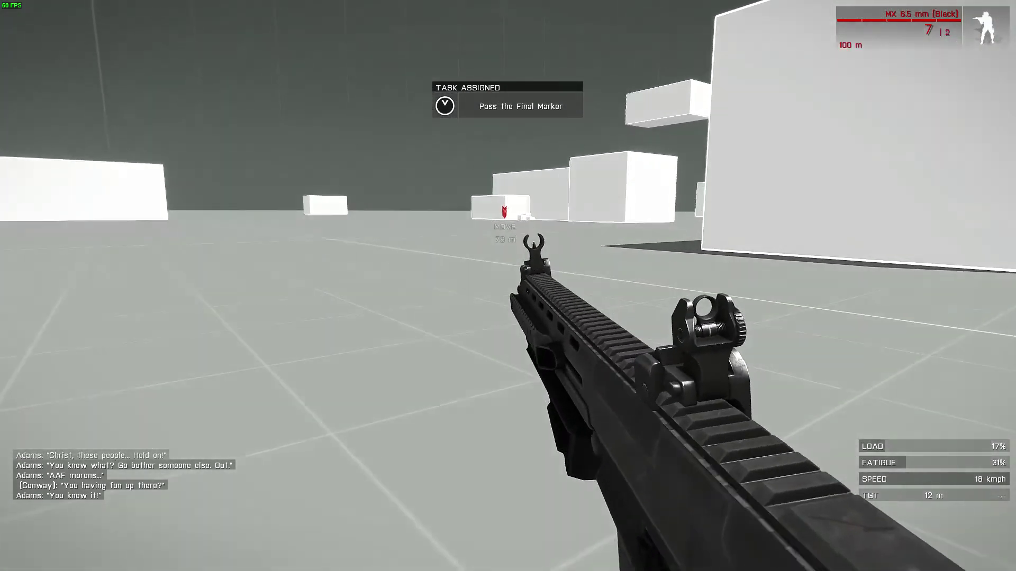
Reload, run to the red final waypoint and return to first-person view there
{"action": "key", "text": "r"}
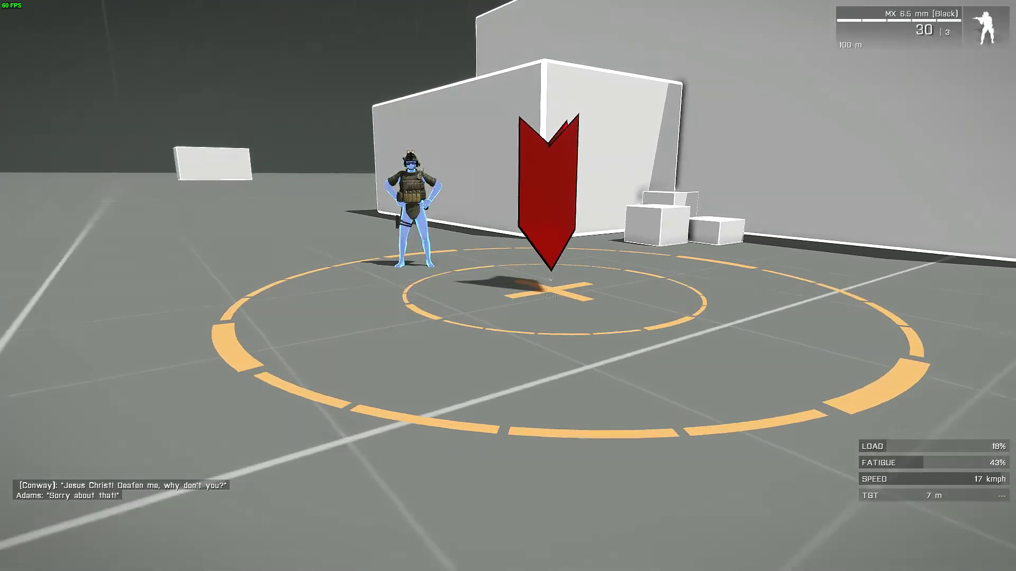
{"action": "key", "text": "Return"}
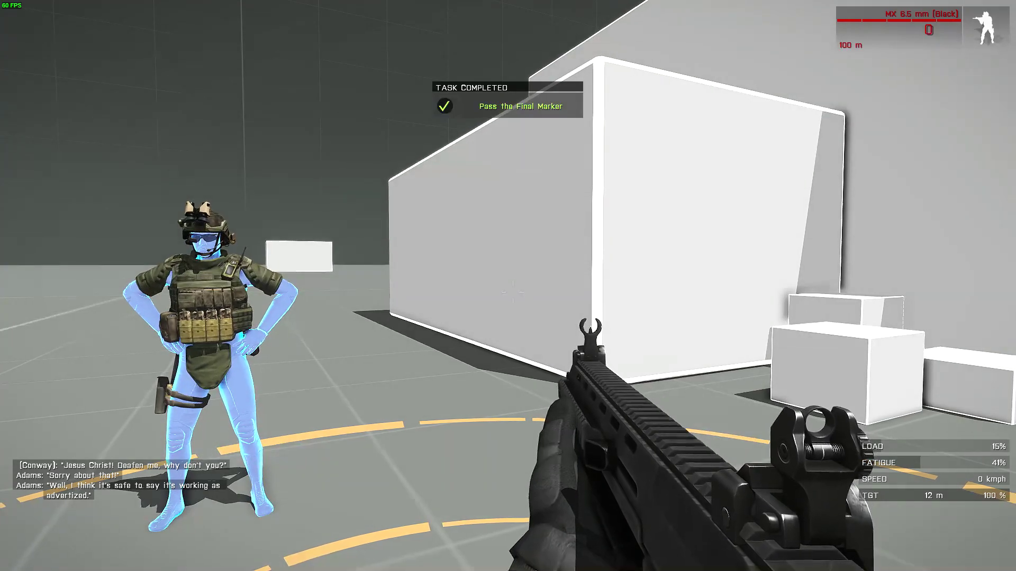
Bring up the Steam overlay over Arma 3 with Shift+Tab
{"action": "key", "text": "shift+Tab"}
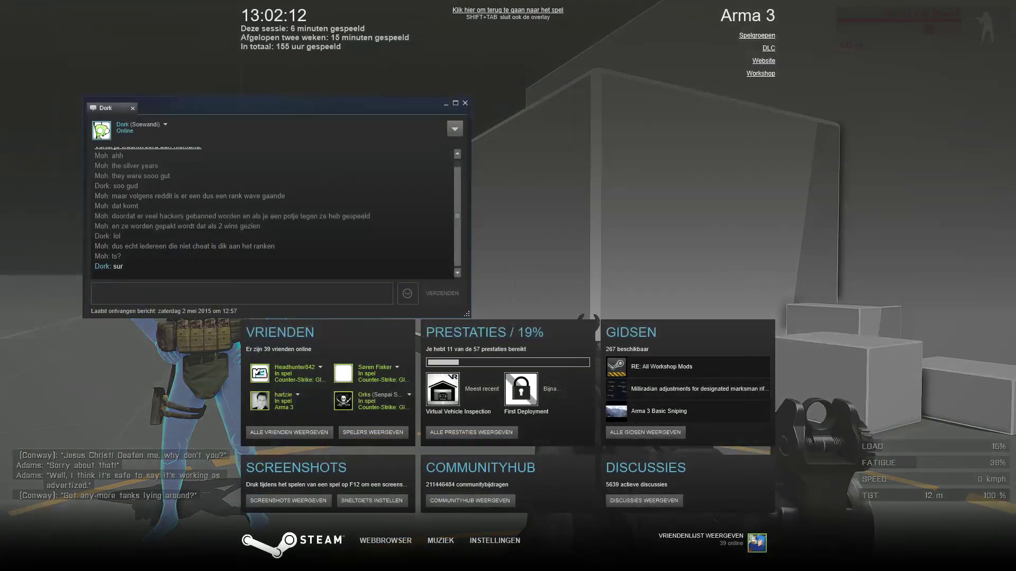